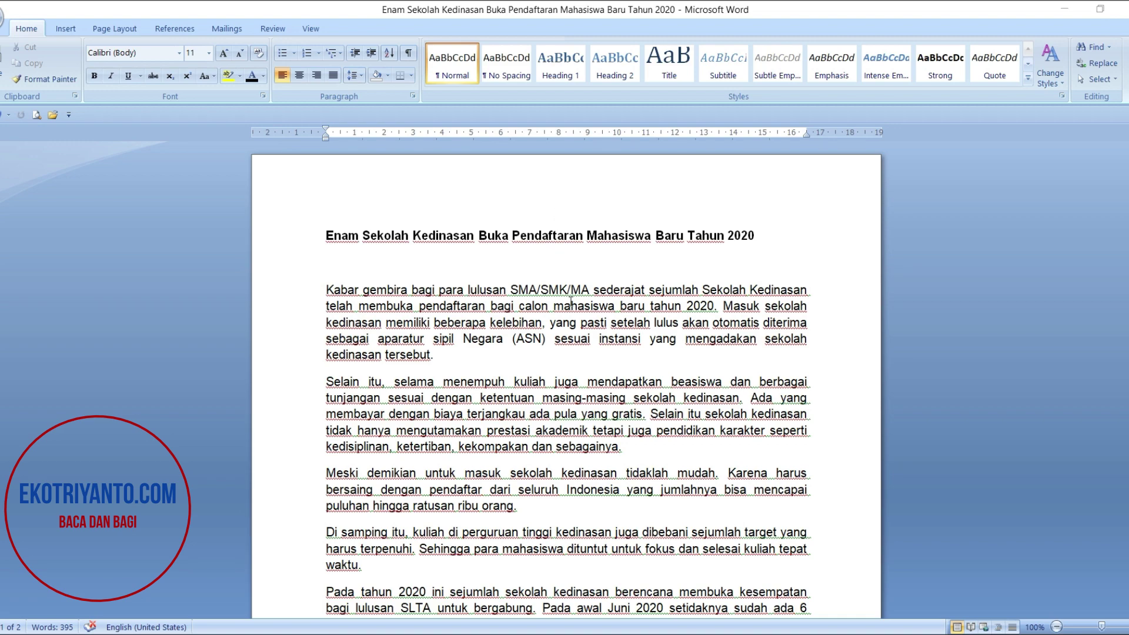
Scroll down through the article and back up to review its content.
scroll(571, 300, "down", 1)
scroll(570, 301, "down", 2)
scroll(571, 301, "down", 2)
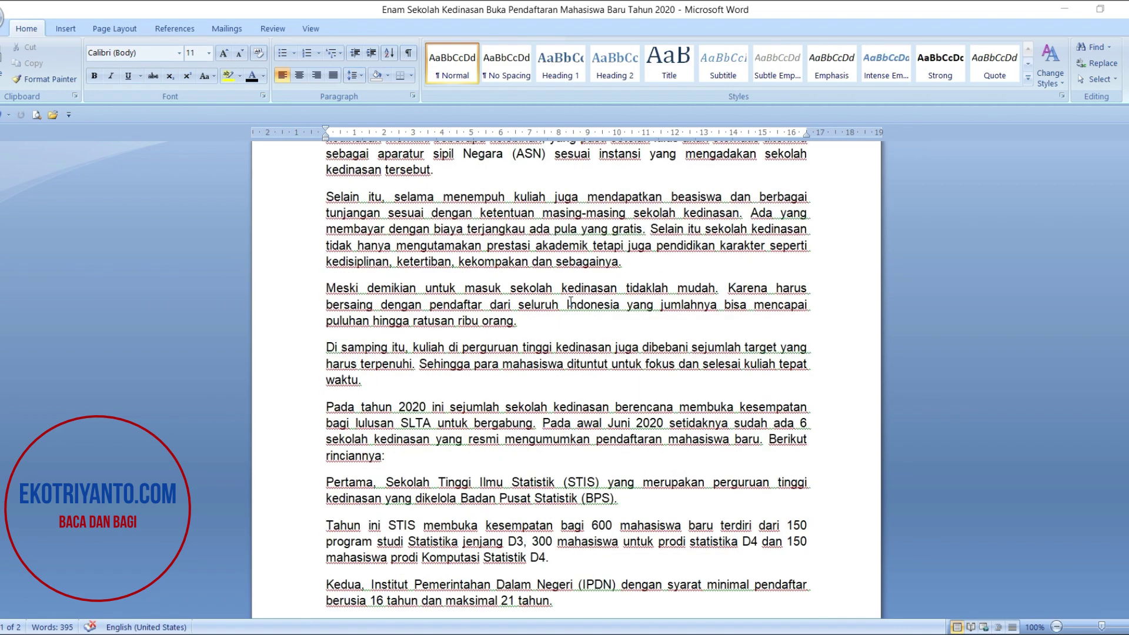
scroll(572, 301, "down", 2)
scroll(571, 301, "down", 2)
scroll(570, 301, "down", 3)
scroll(571, 300, "down", 3)
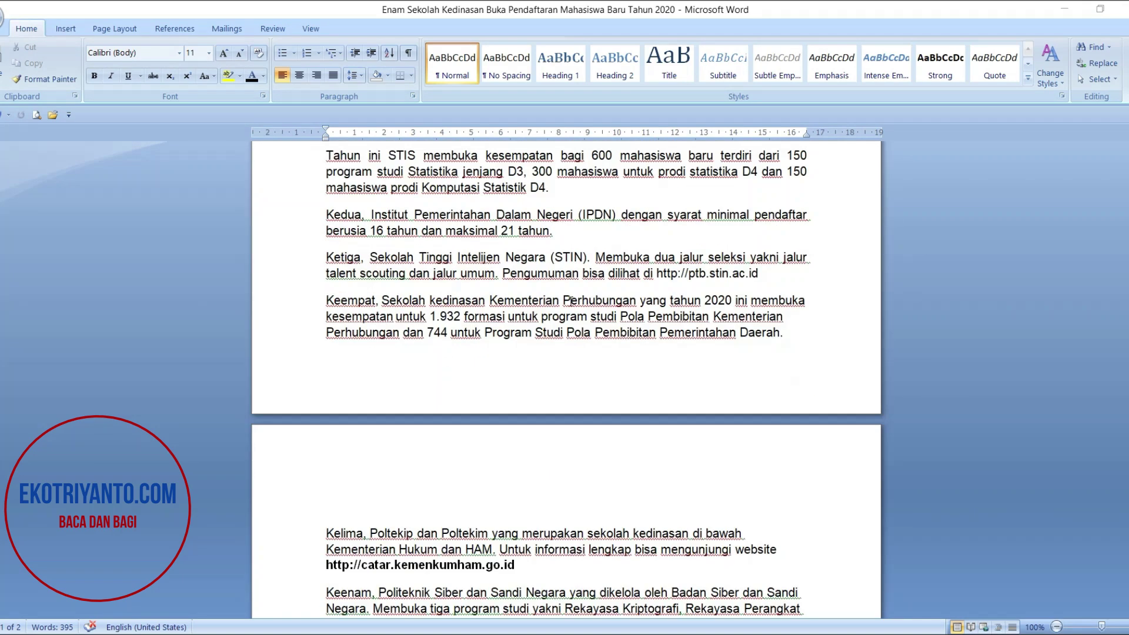
scroll(570, 300, "down", 4)
scroll(571, 301, "down", 3)
scroll(571, 302, "up", 2)
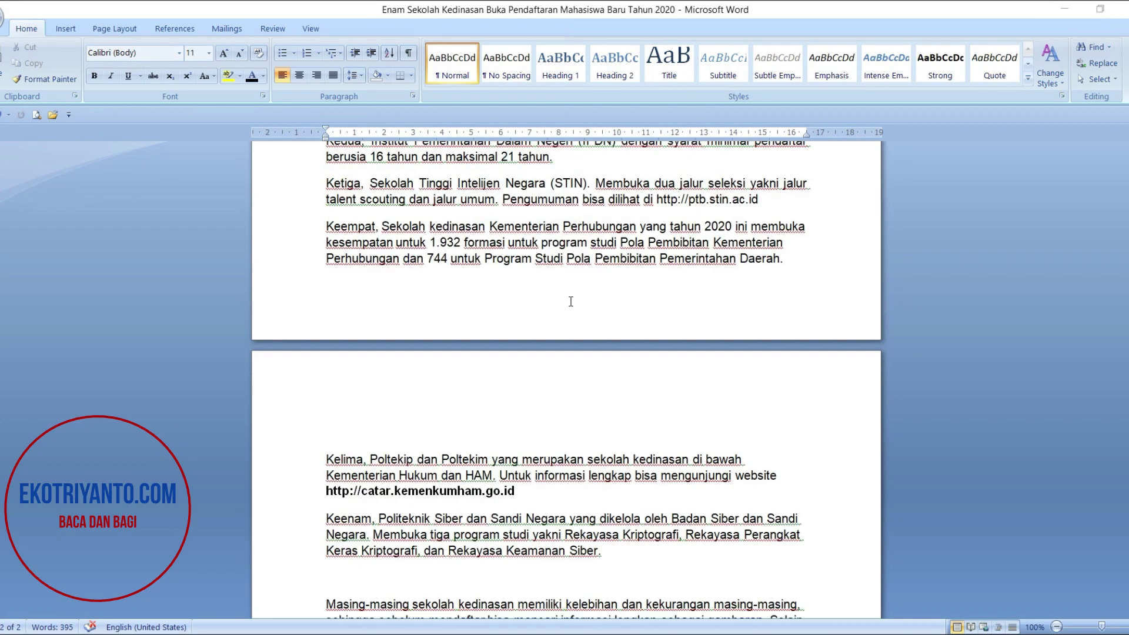
scroll(571, 300, "up", 5)
scroll(571, 301, "up", 2)
scroll(571, 301, "up", 3)
scroll(571, 301, "up", 6)
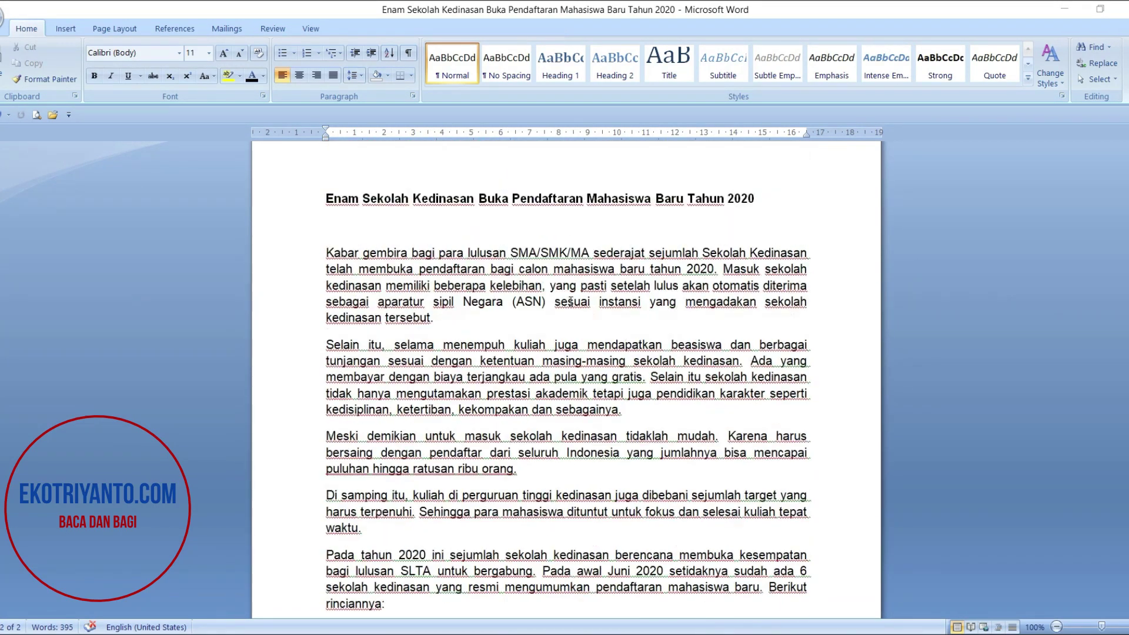
scroll(571, 301, "up", 1)
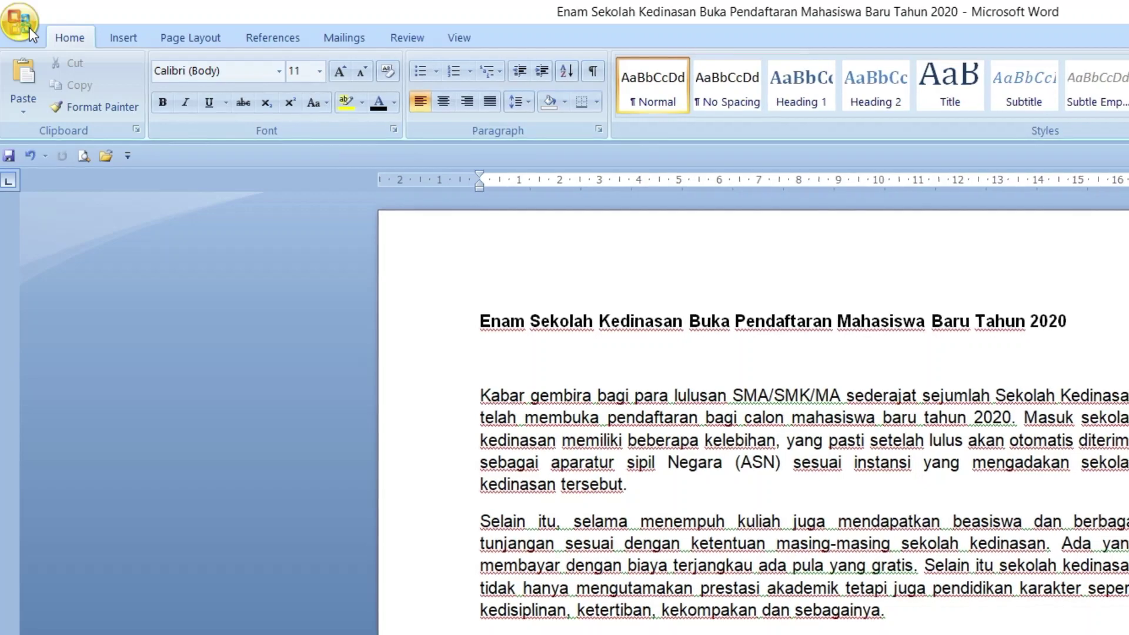
Publish the article as a PDF, keeping its title as the file name.
left_click(19, 23)
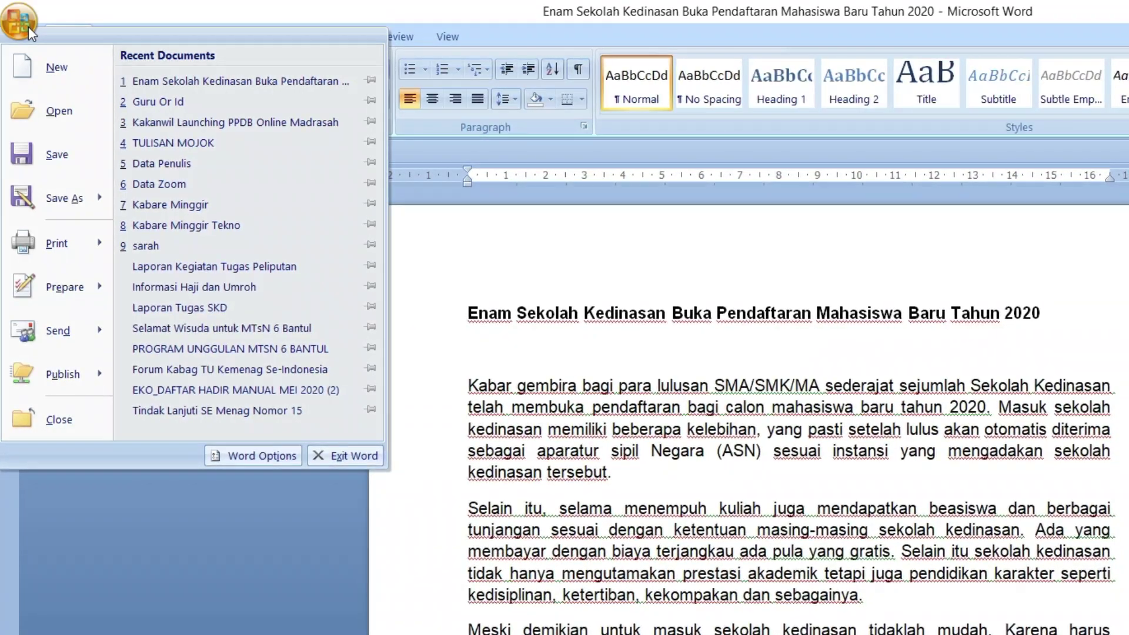
mouse_move(60, 192)
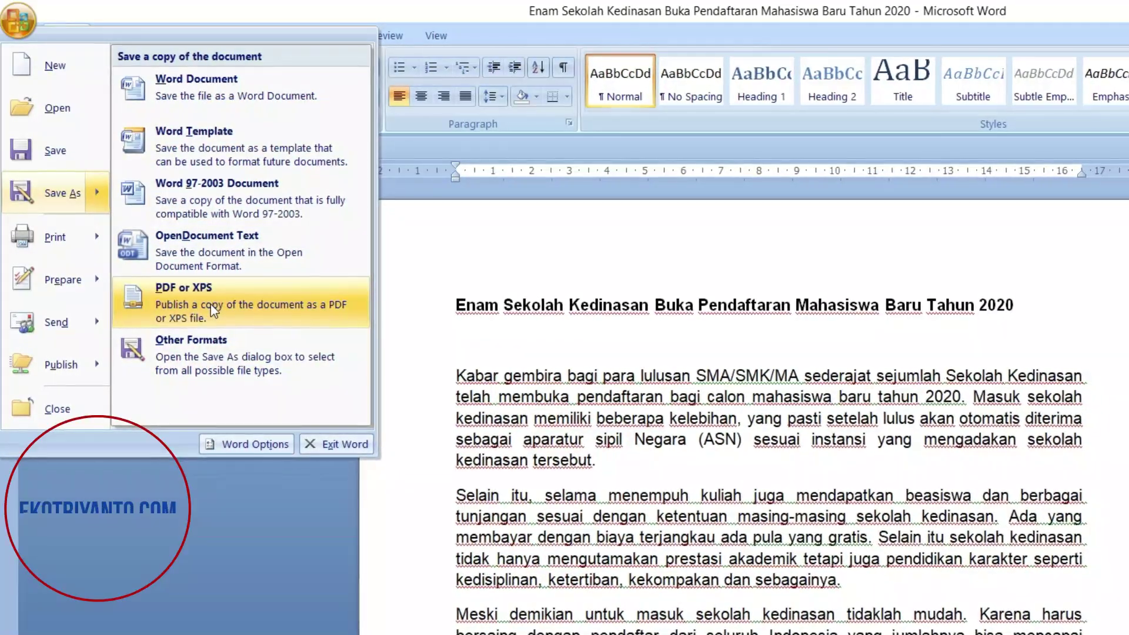
left_click(211, 304)
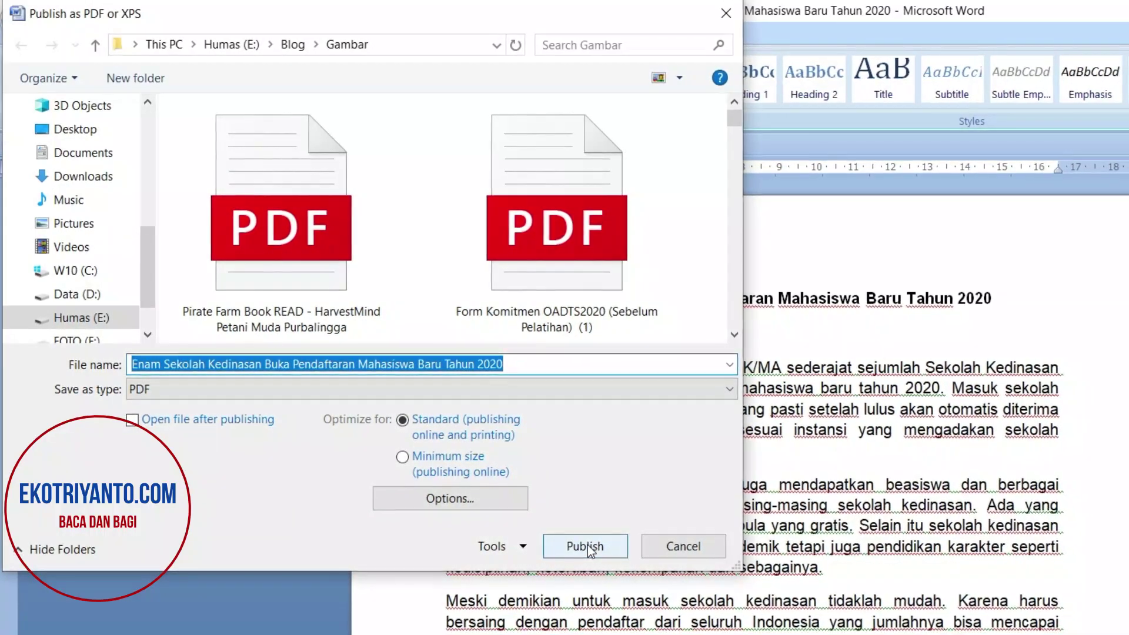
left_click(588, 544)
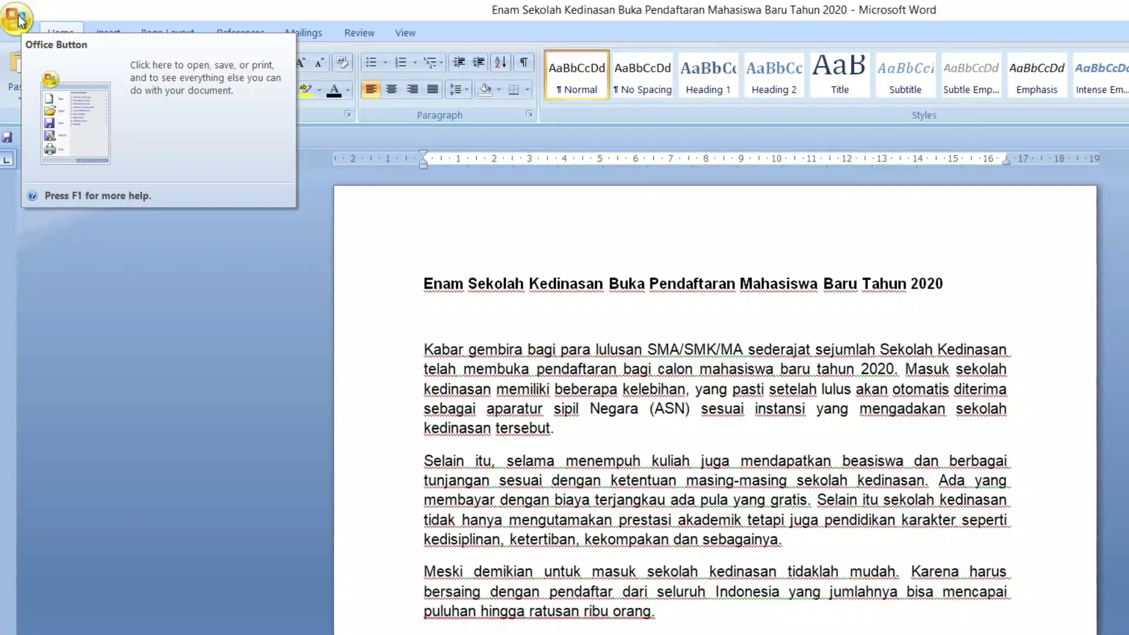
Open the Office Button menu again to reach the Save As options.
left_click(22, 21)
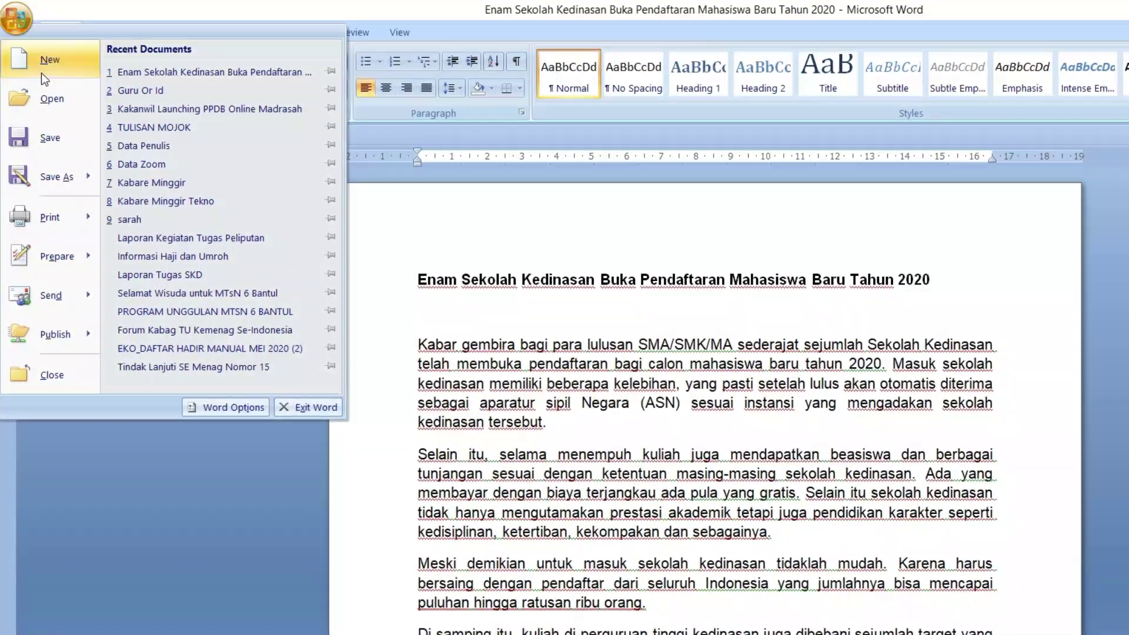
mouse_move(48, 167)
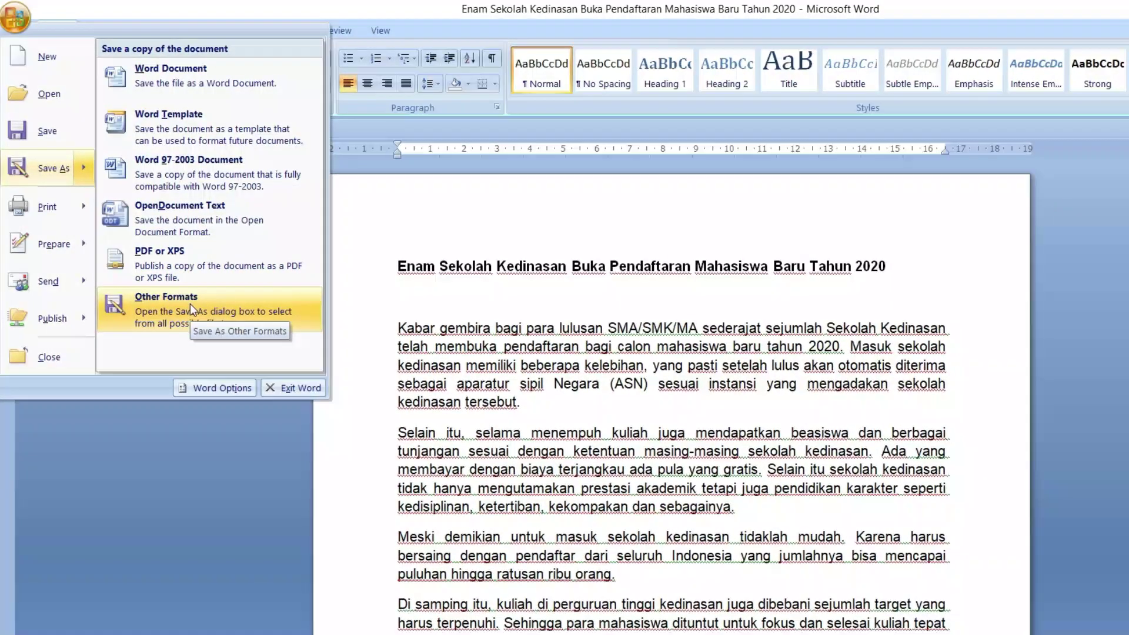
Save a PDF copy through Other Formats with '- 1' appended to the file name.
left_click(190, 303)
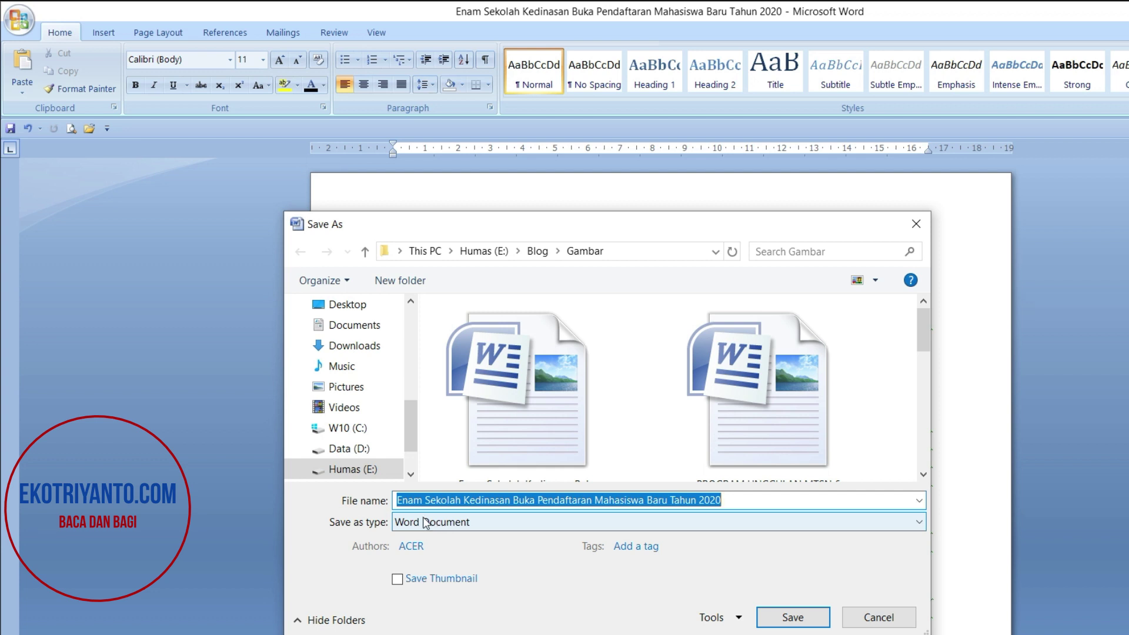
left_click(481, 523)
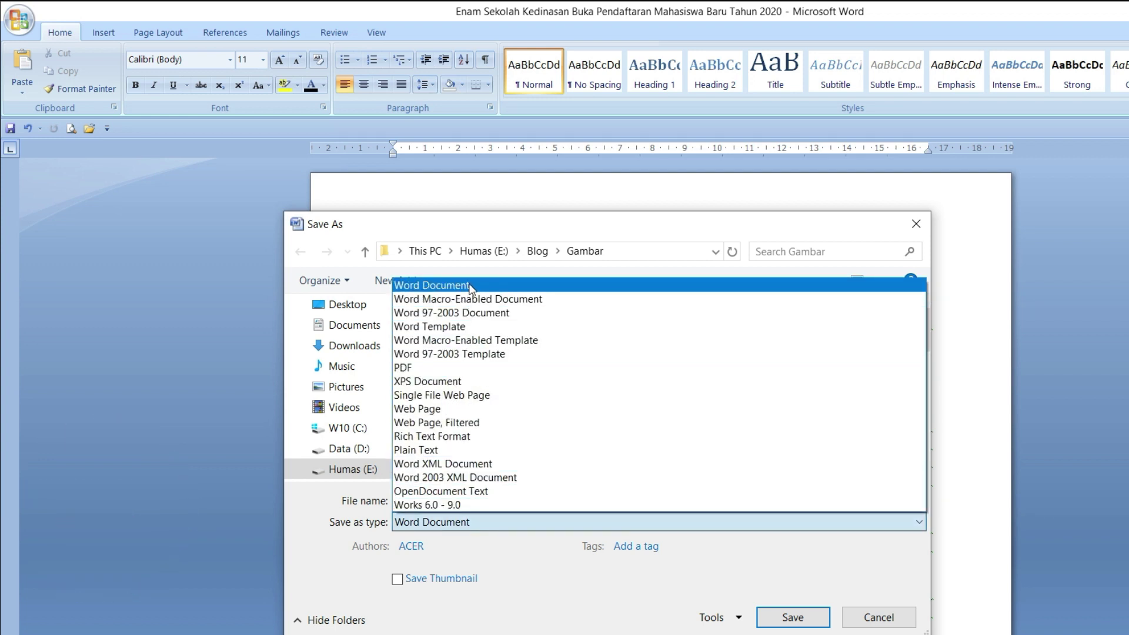
left_click(468, 372)
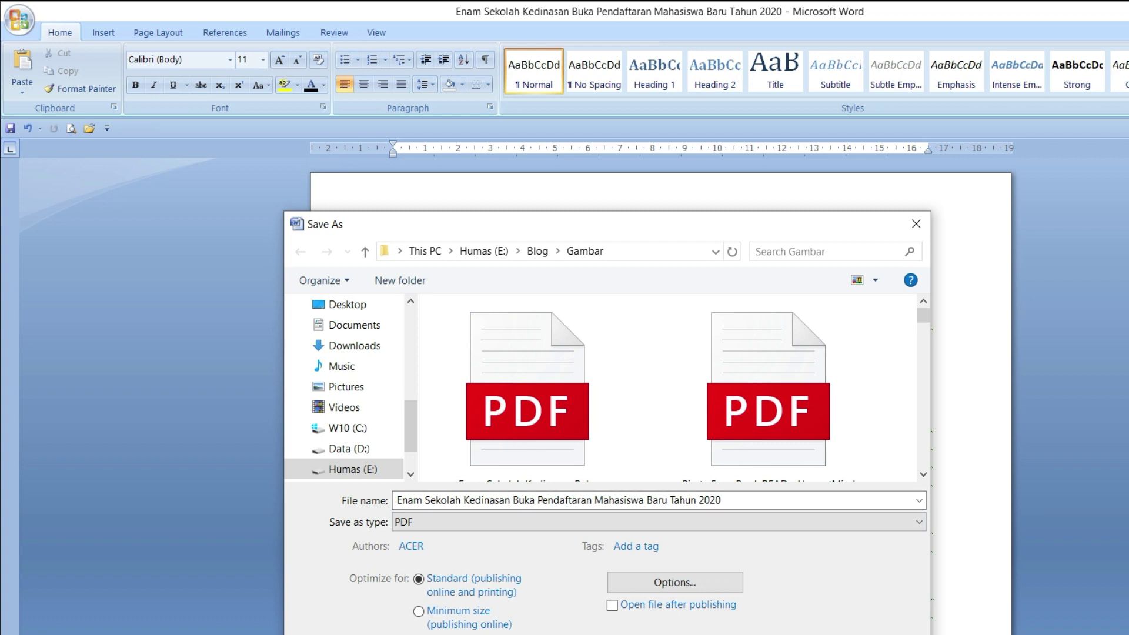
left_click(776, 502)
left_click(776, 502)
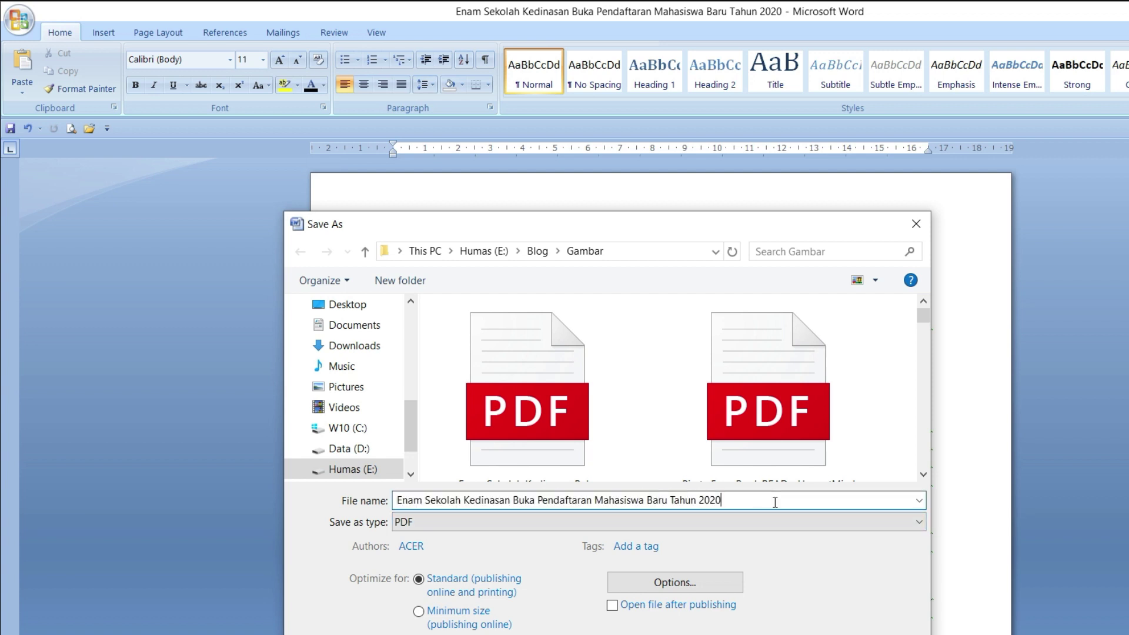
type("- ")
type("1")
key("Return")
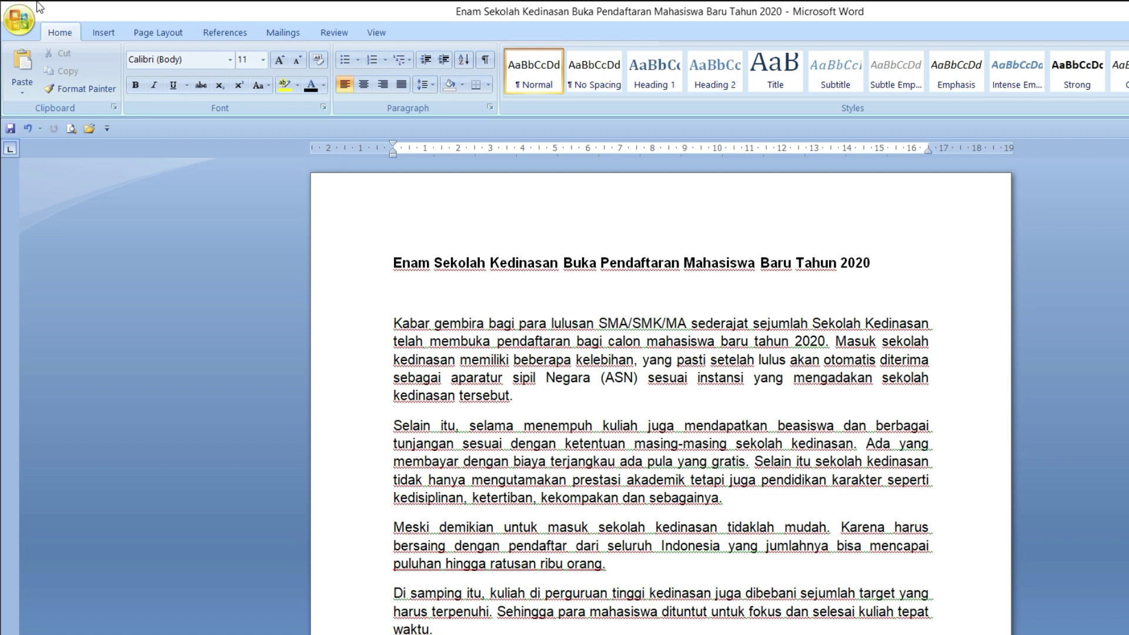
Print the article with Microsoft Print to PDF selected as the printer.
left_click(13, 20)
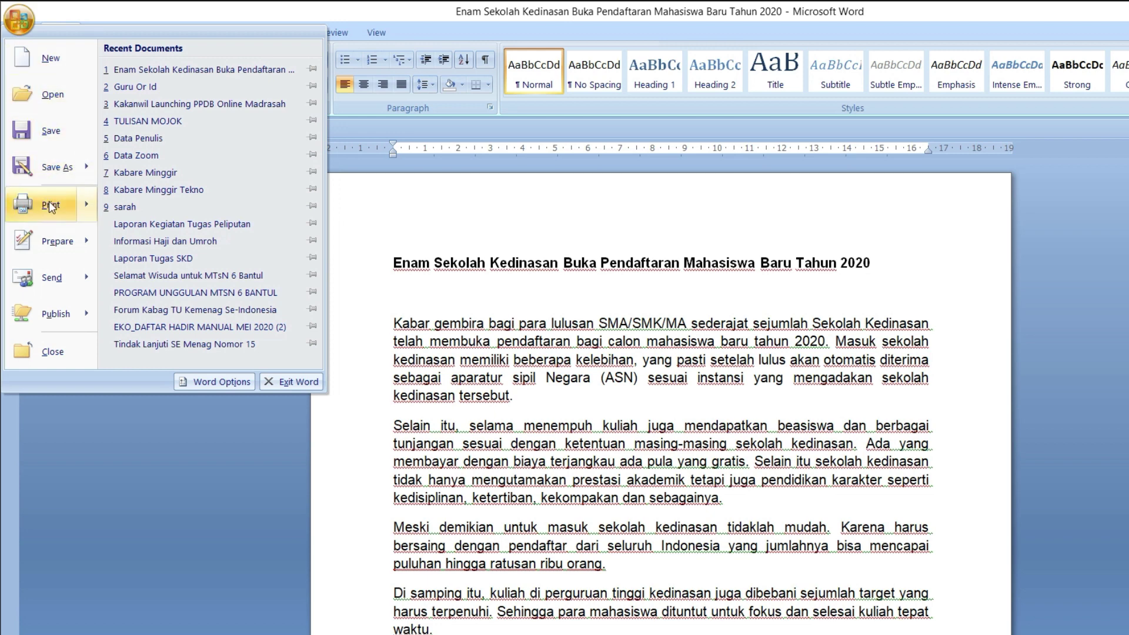
mouse_move(50, 204)
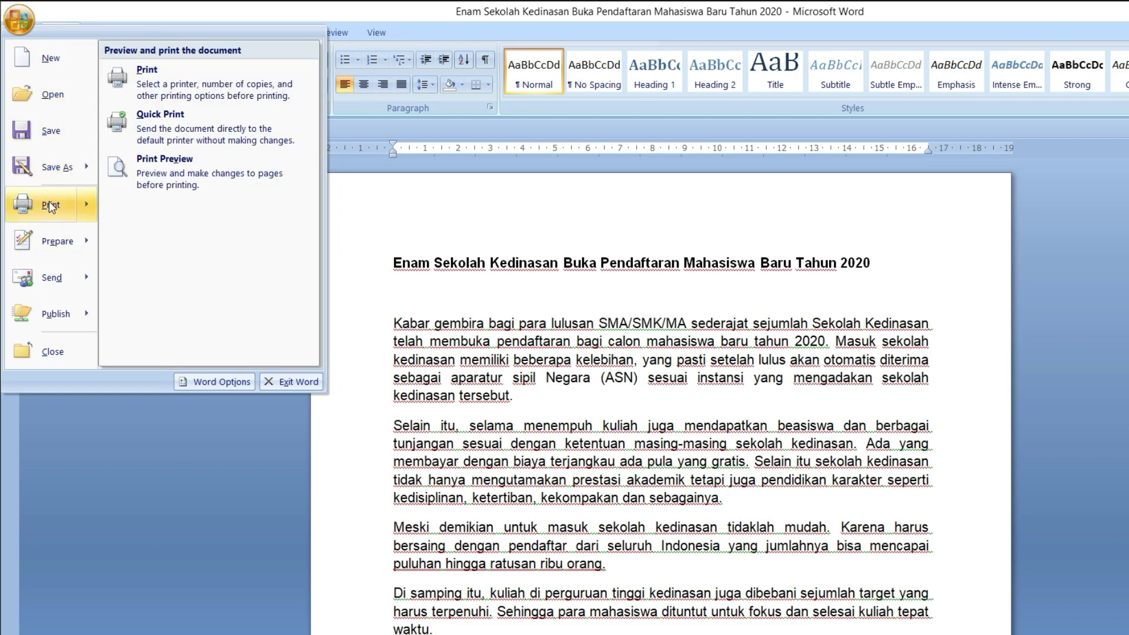
left_click(207, 82)
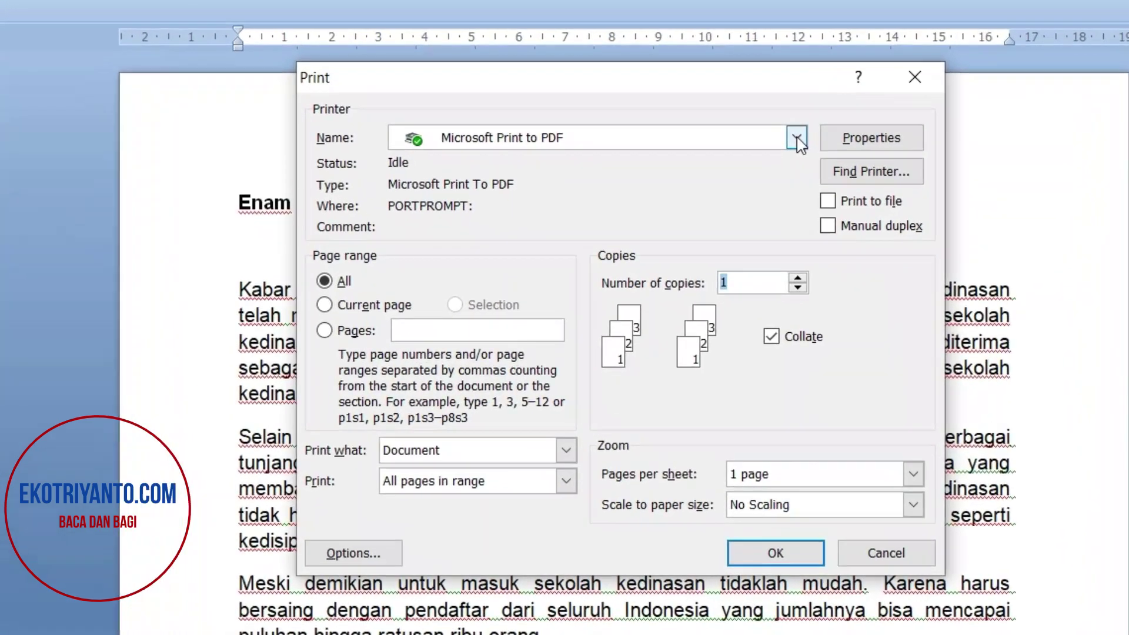
left_click(781, 219)
scroll(745, 189, "up", 2)
scroll(742, 165, "up", 1)
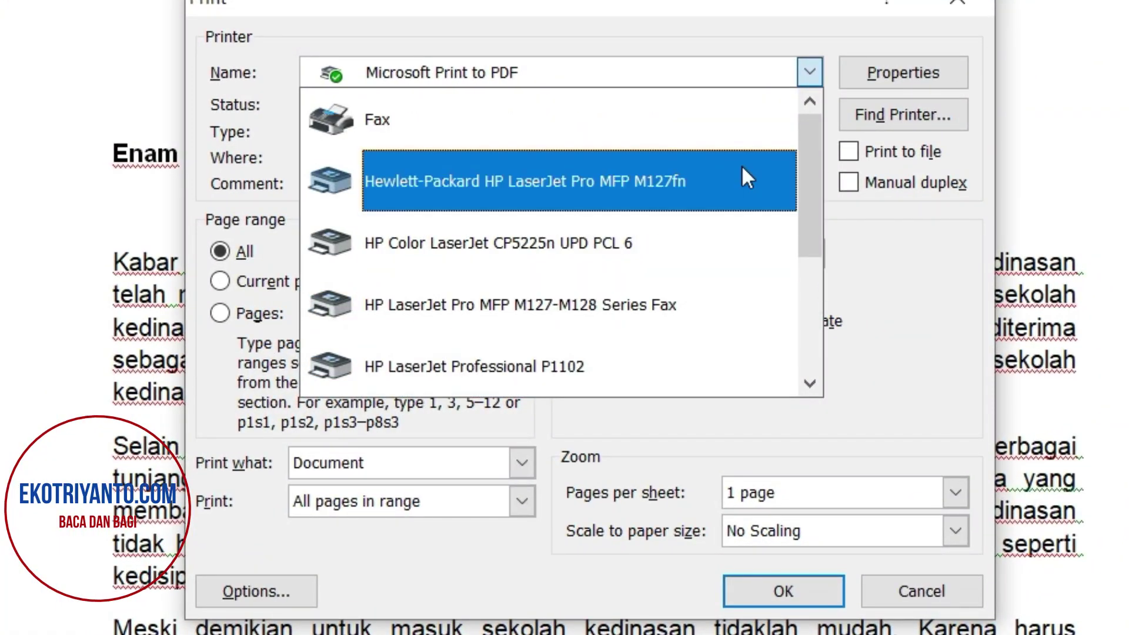
scroll(746, 131, "down", 2)
scroll(729, 152, "up", 2)
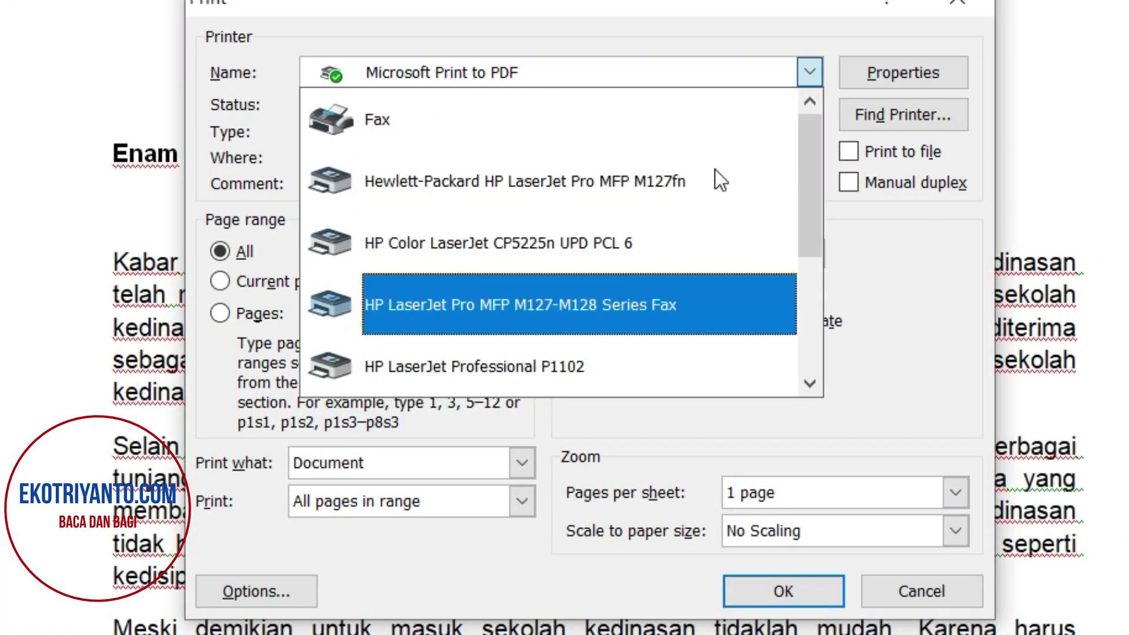
scroll(710, 125, "down", 1)
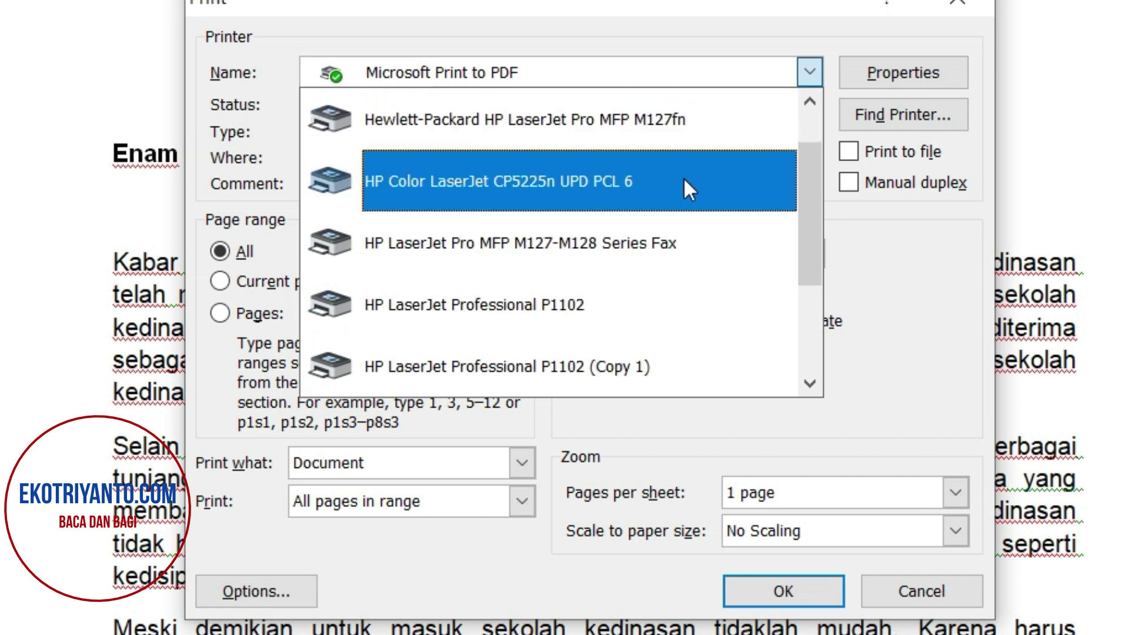
scroll(697, 130, "down", 1)
scroll(697, 129, "down", 1)
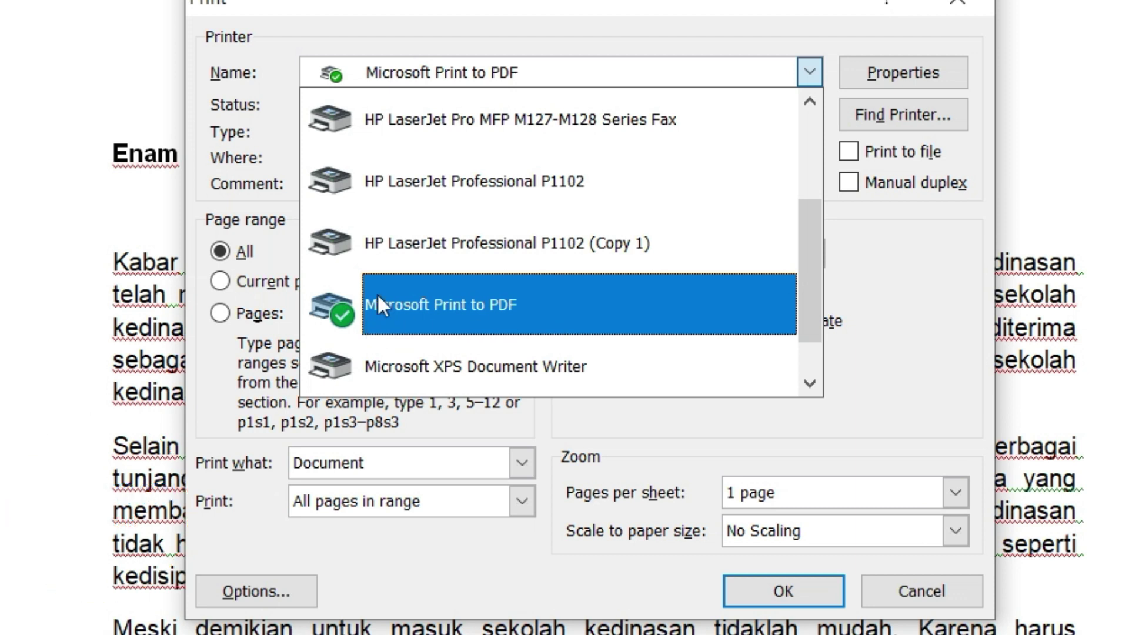
scroll(521, 151, "up", 1)
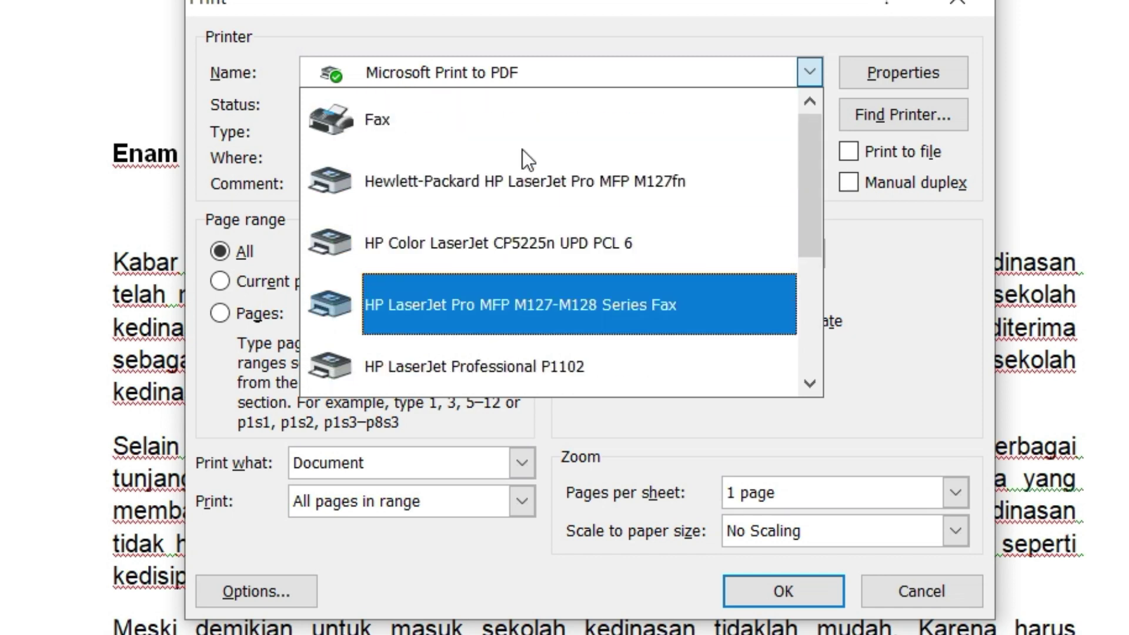
scroll(523, 149, "down", 1)
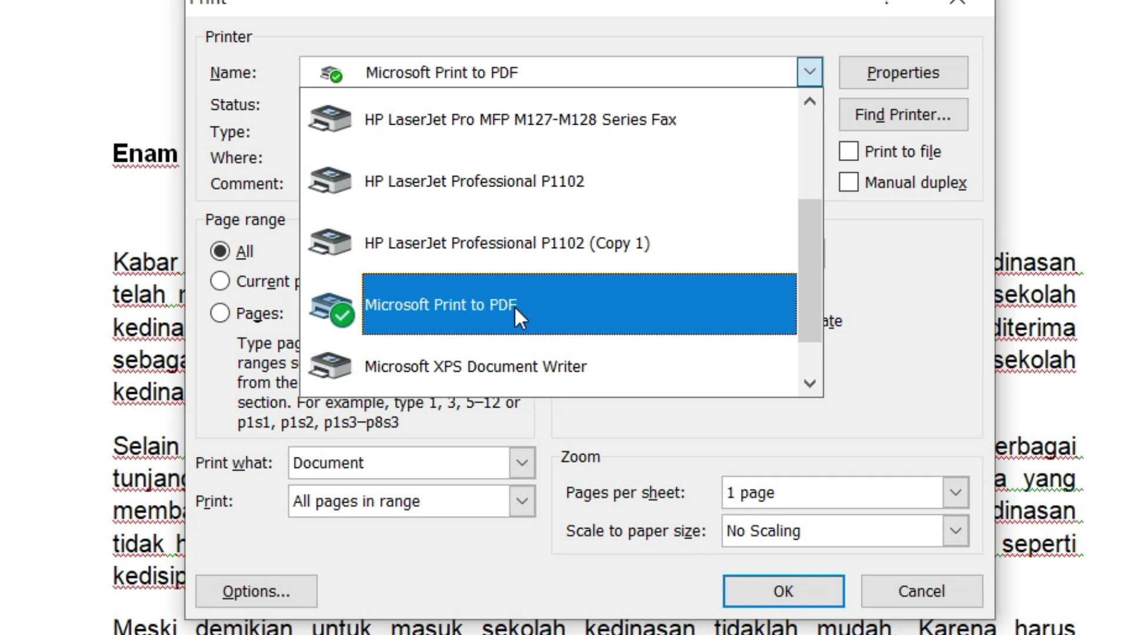
left_click(518, 316)
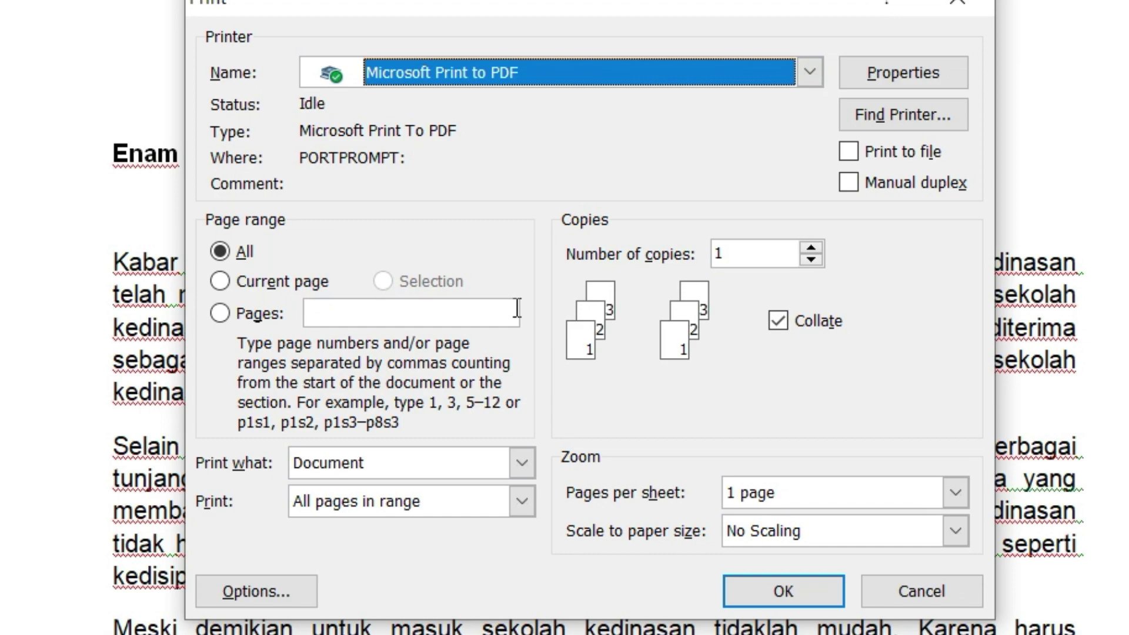
left_click(754, 585)
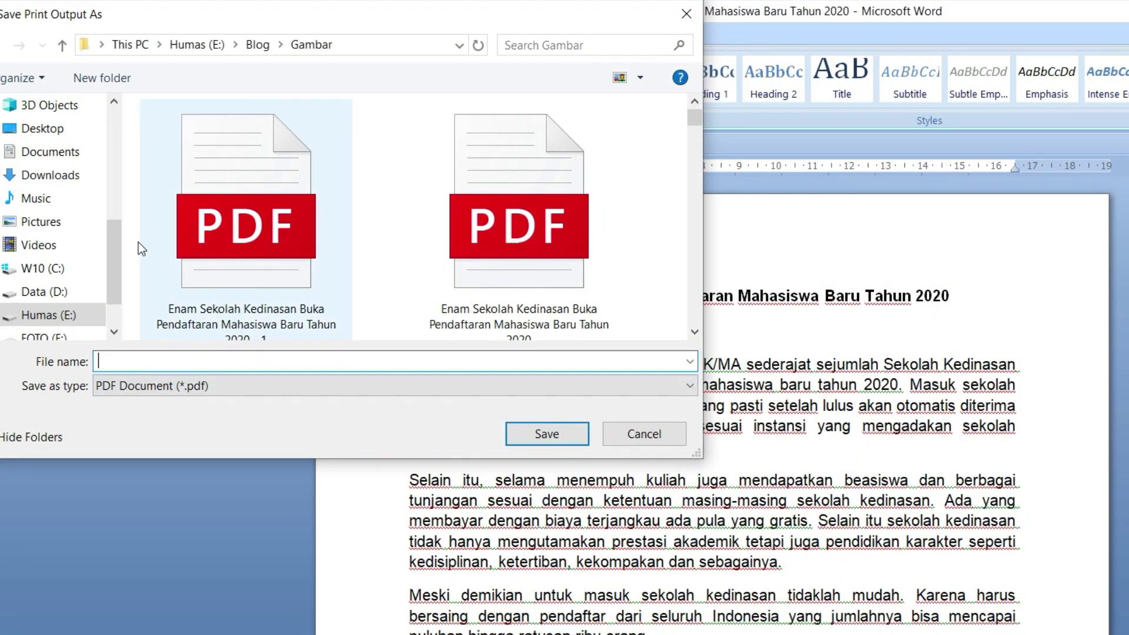
Name the printed file 'Enam Sekolah Kedinasan Buka Pendaftaran Mahasiswa Baru Tahun 2020 - 2' and save it.
left_click_drag(113, 240, 112, 272)
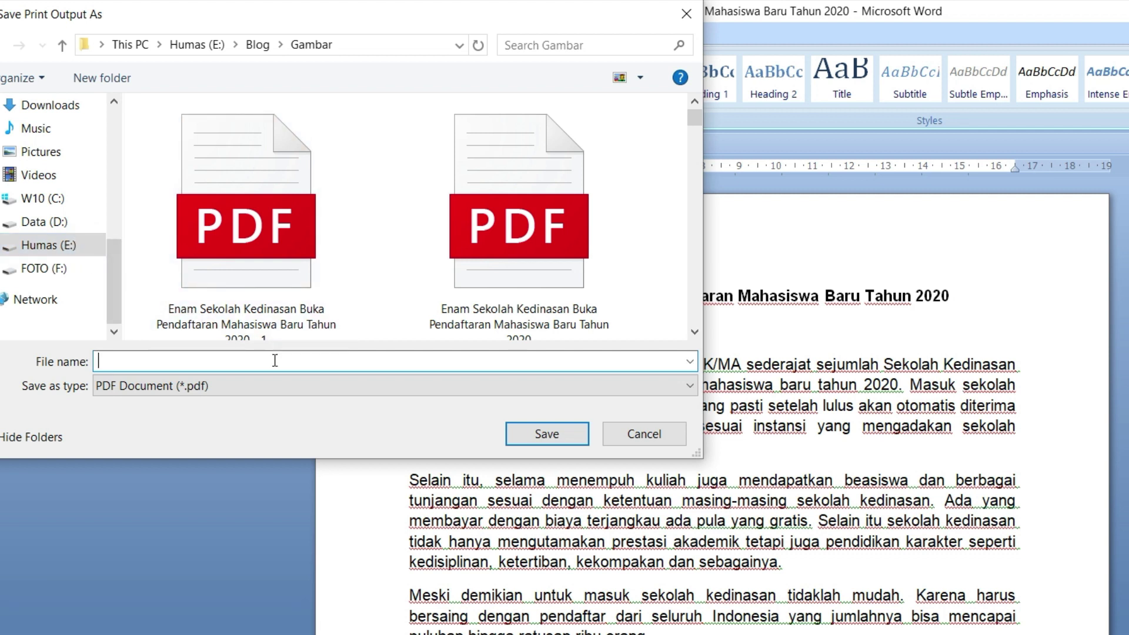
type("E")
type("nam S")
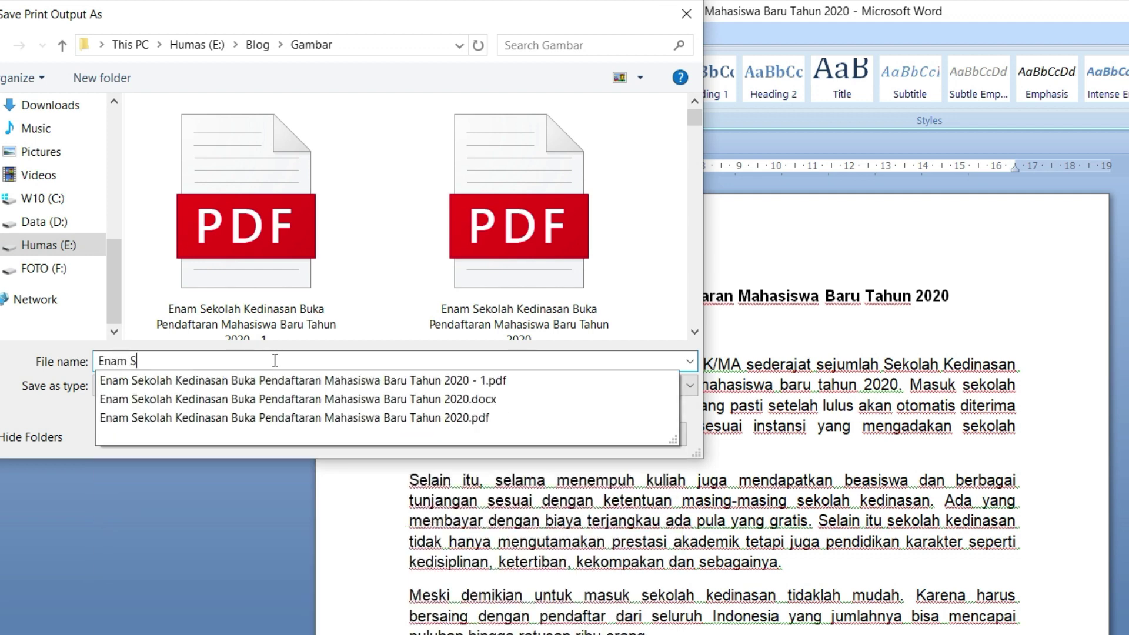
type("ekolah KEd")
key("BackSpace")
key("BackSpace")
type("edinasa")
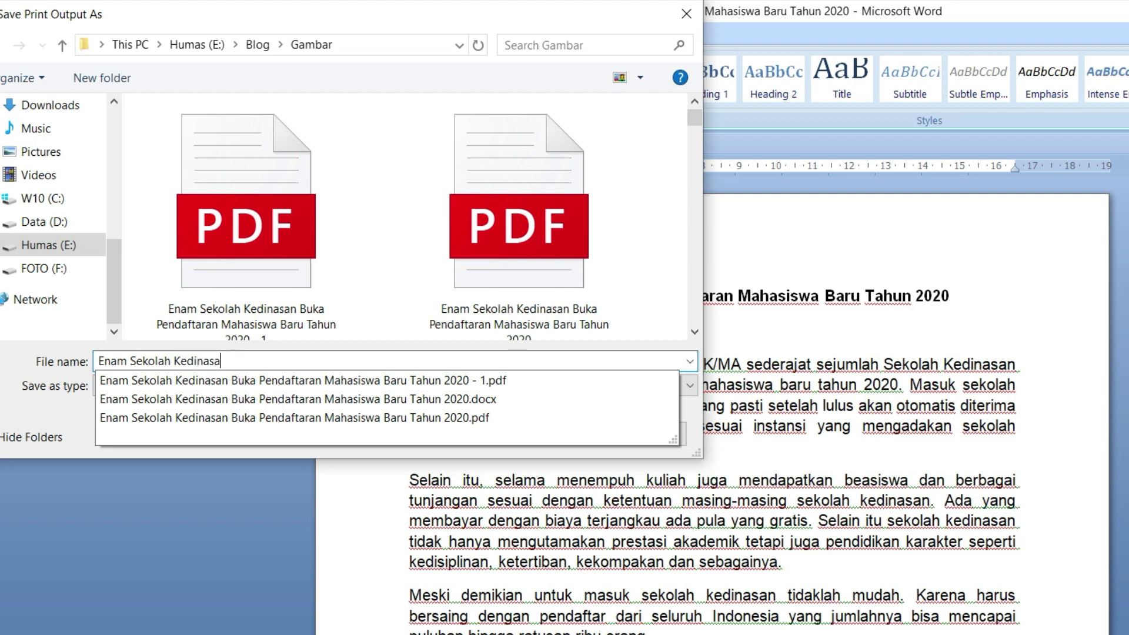
type("n Bu")
type("ka Pendaftaran")
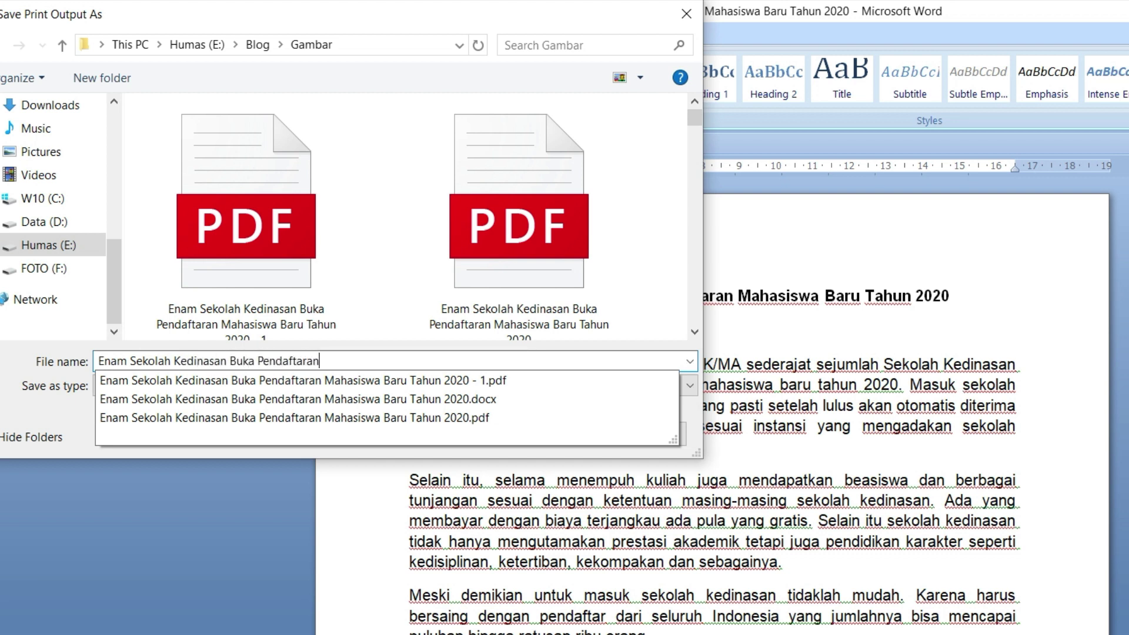
type(" Mahasiswa ")
type("Baru Tahun")
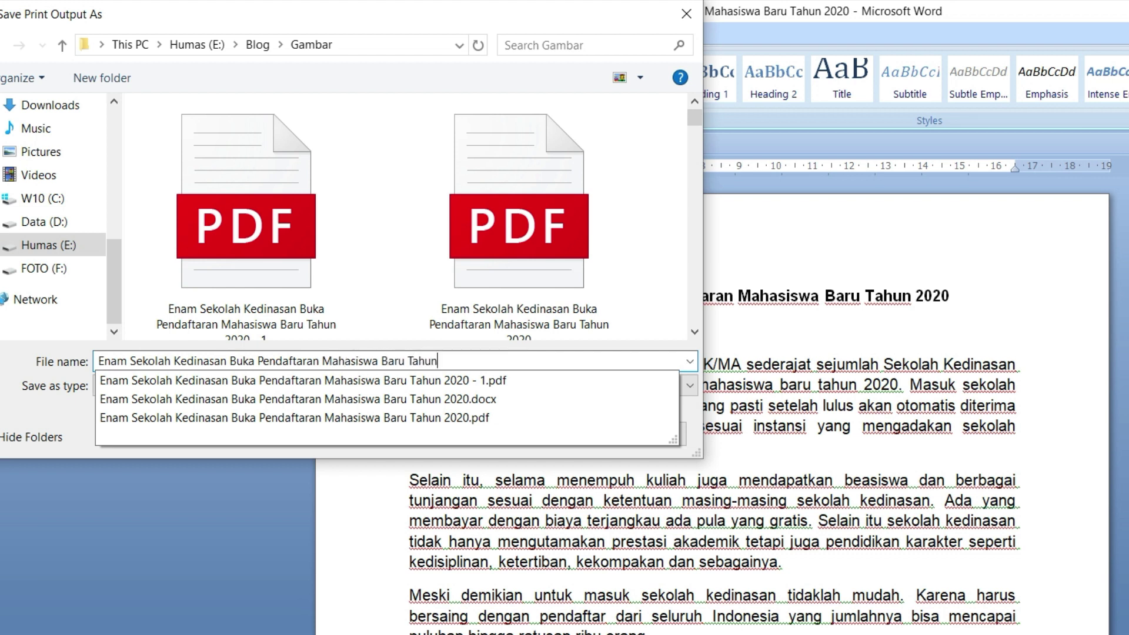
type(" 2020 - ")
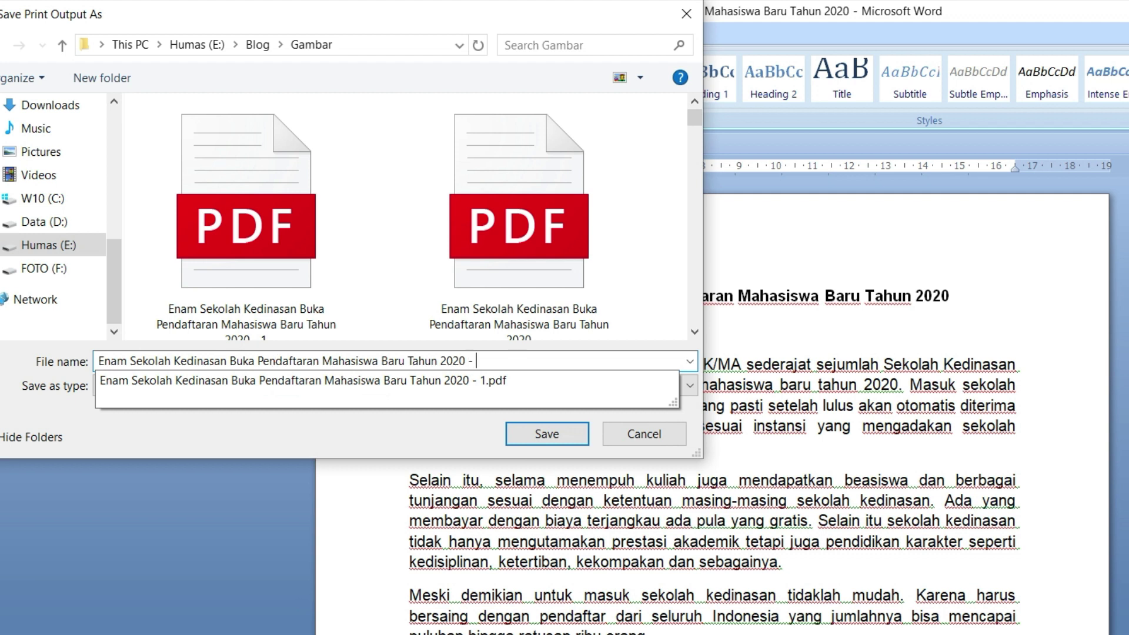
type("2")
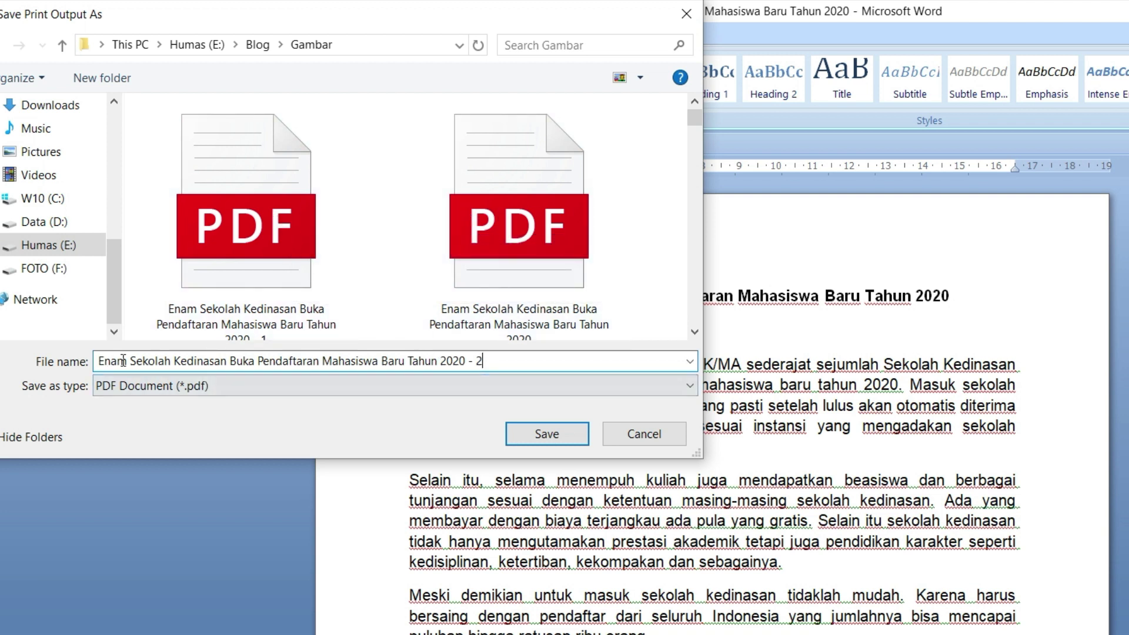
left_click(538, 437)
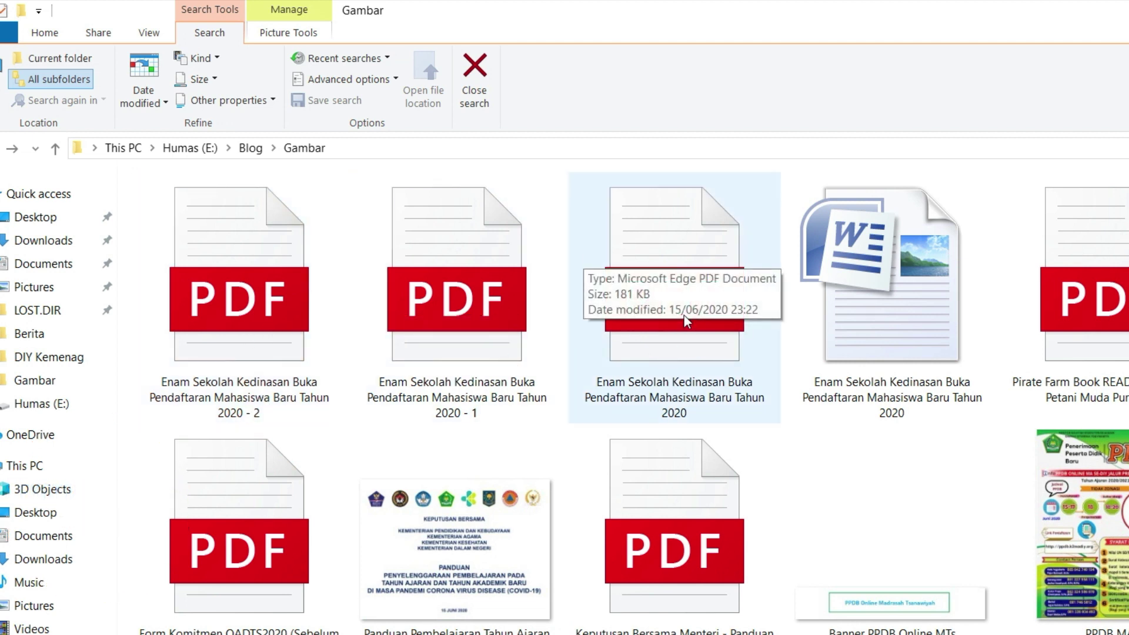
Select the Word original, then the PDFs ending '2020', '2020 - 1' and '2020 - 2'.
left_click(888, 259)
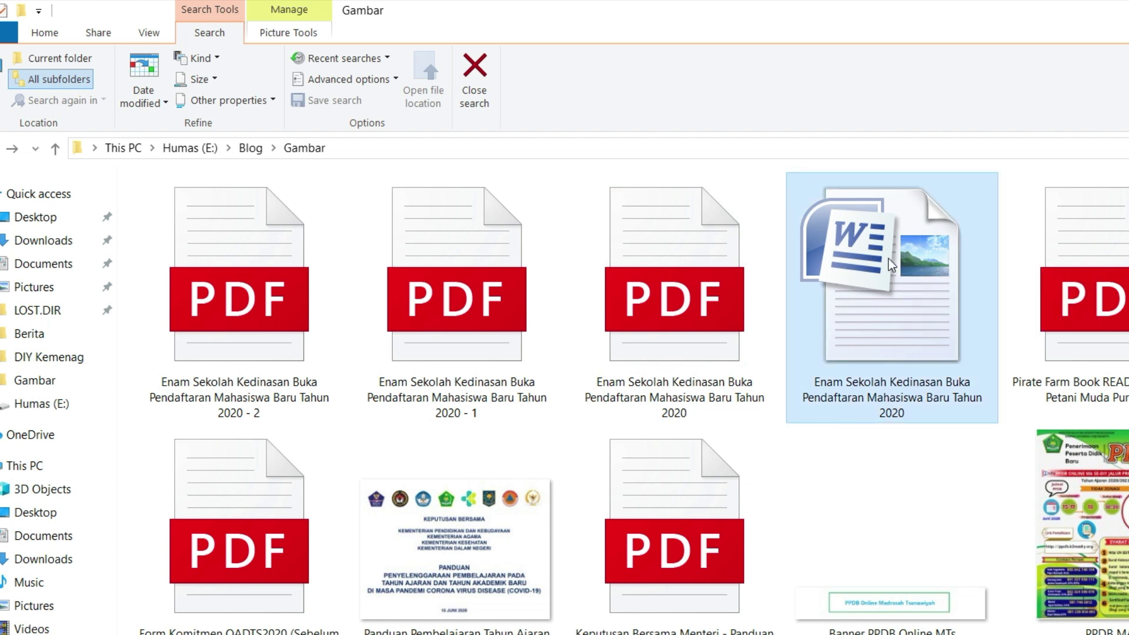
left_click(683, 279)
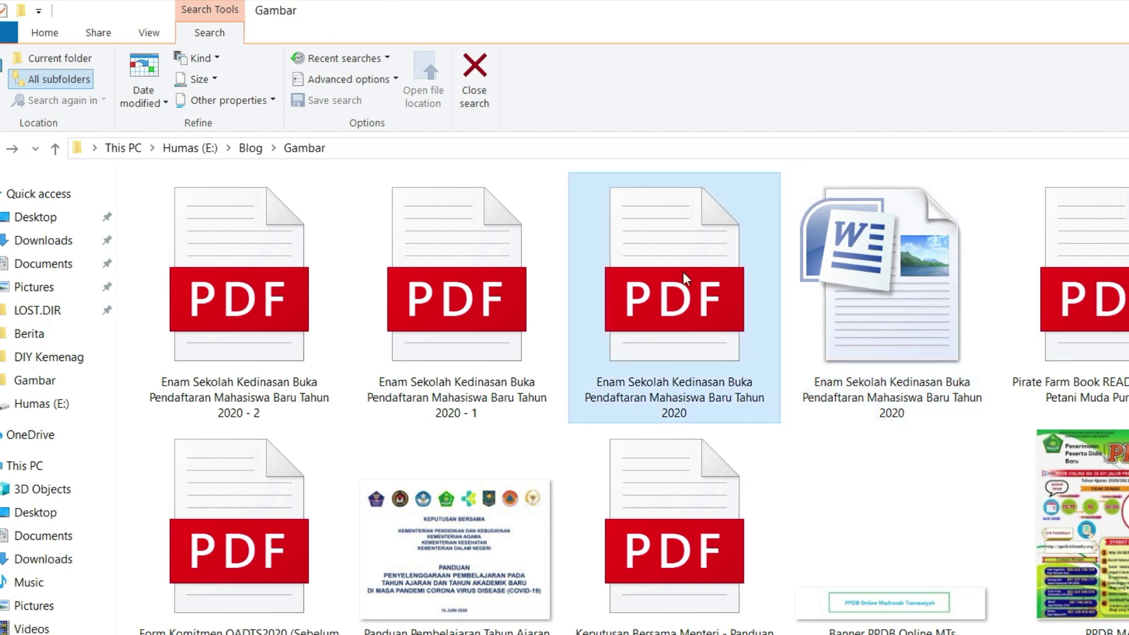
left_click(448, 300)
left_click(294, 284)
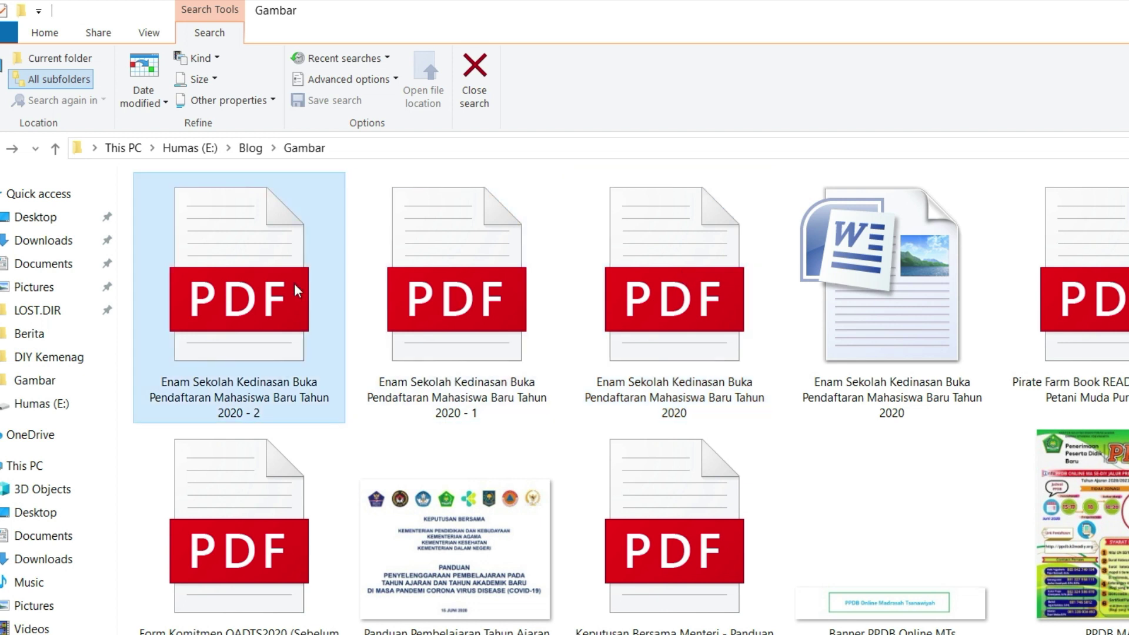